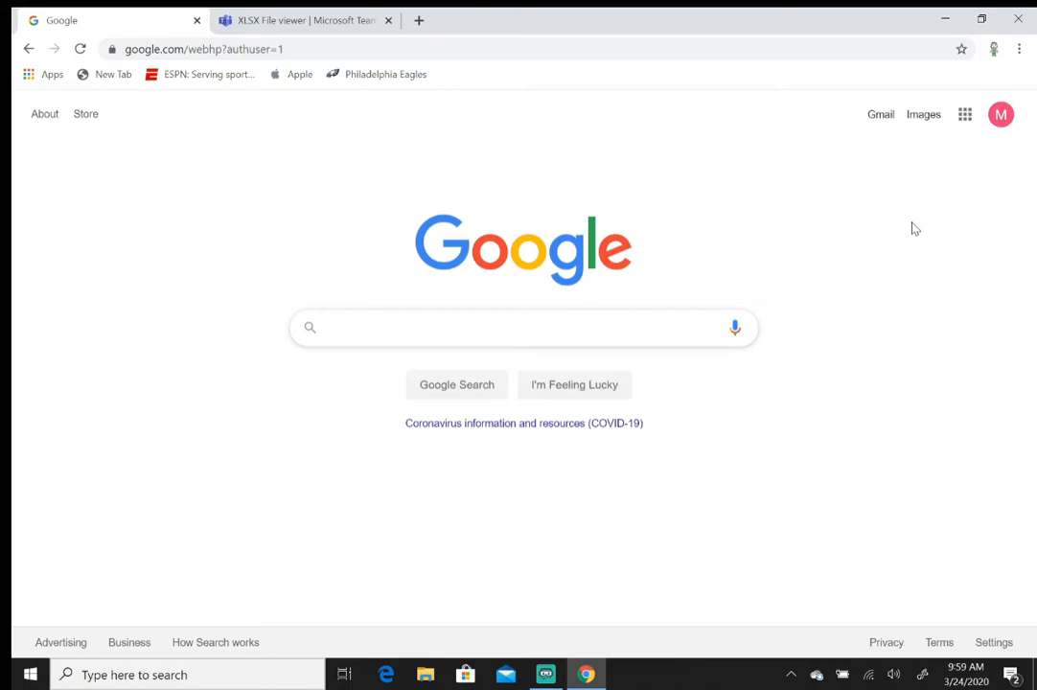
Go from the Google home page to the Gmail inbox using the Gmail link.
left_click(881, 116)
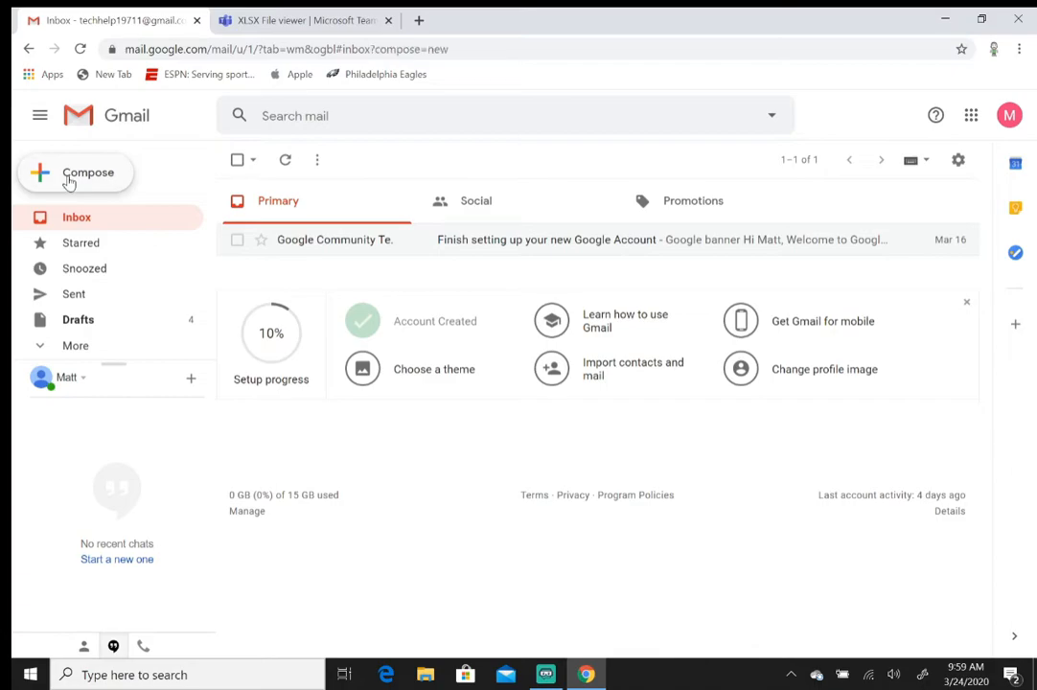
Compose a new message to the recipient's e-mail address with the subject 'picture'.
left_click(69, 182)
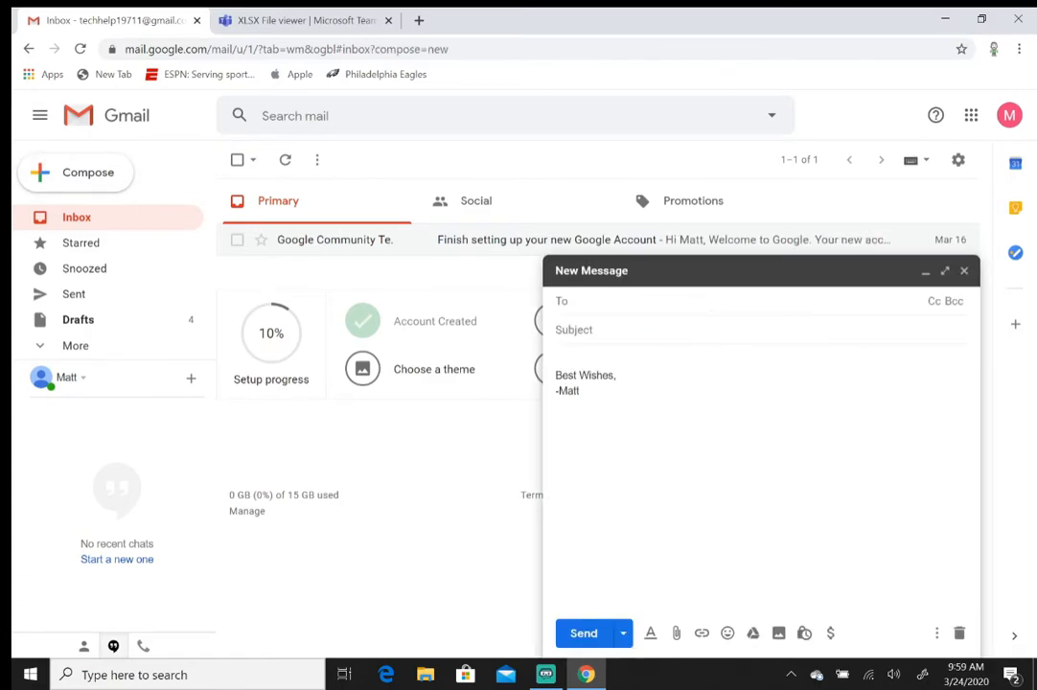
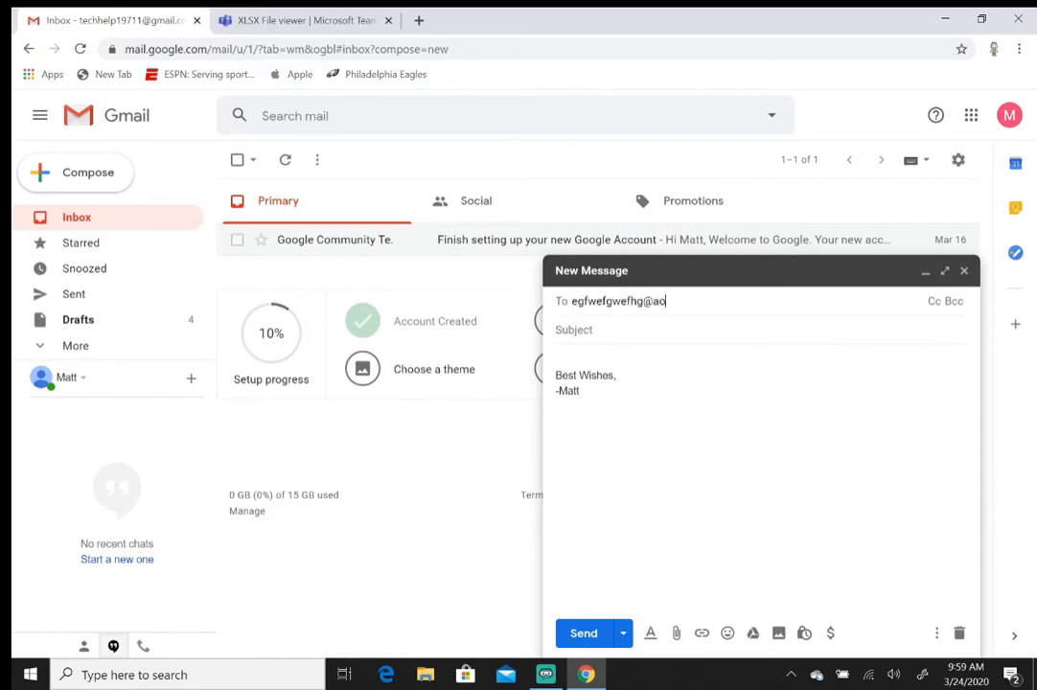
key("Tab")
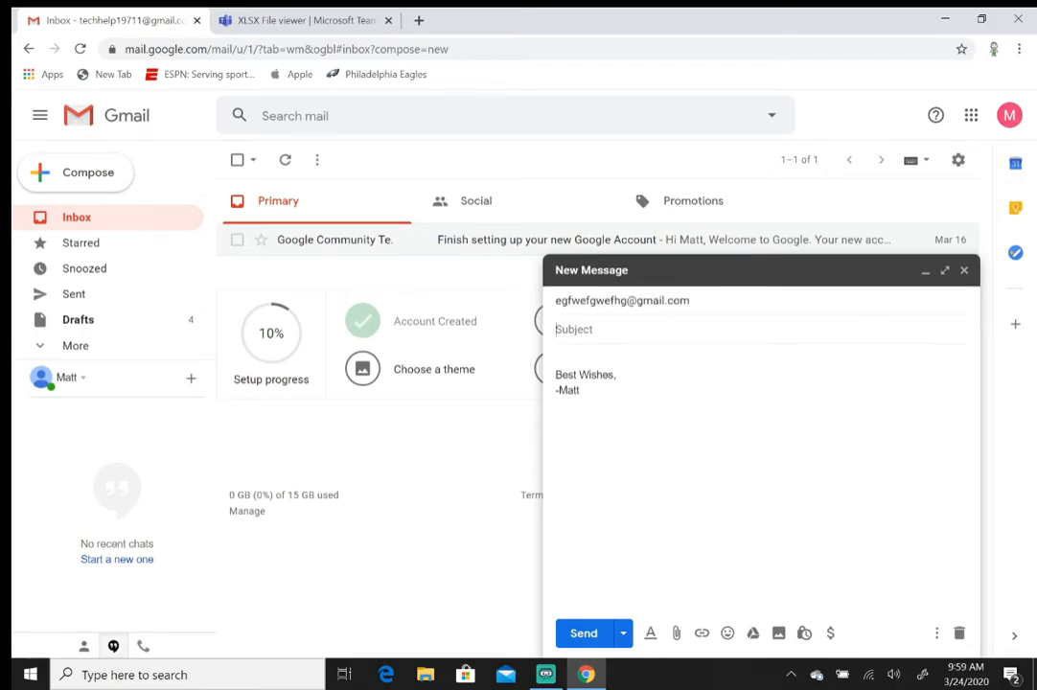
type("picture")
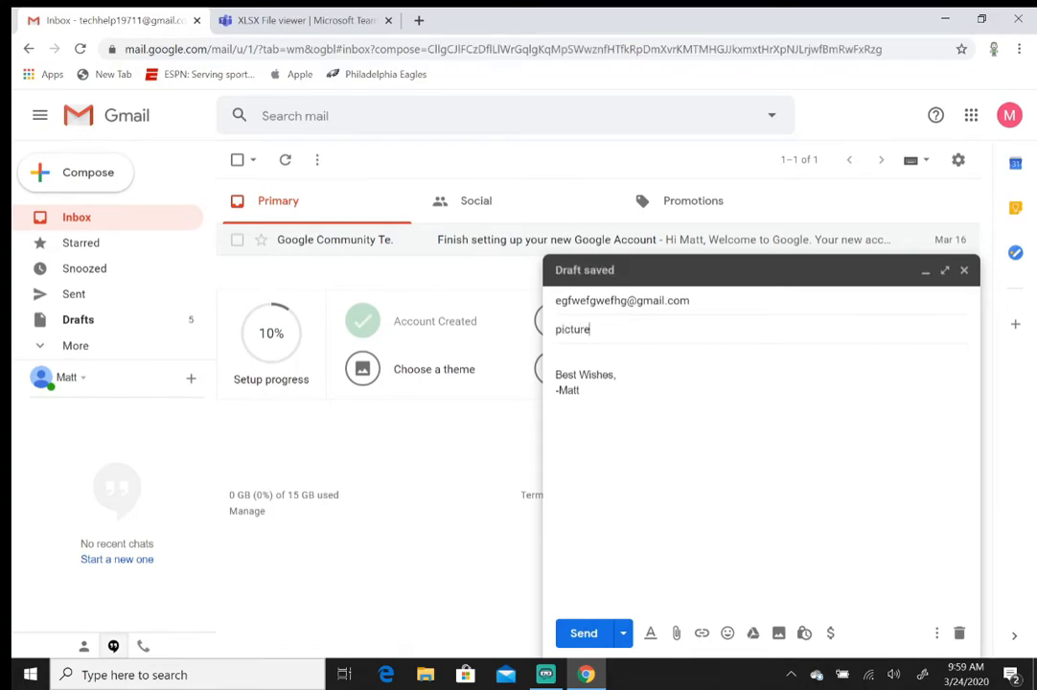
key("Tab")
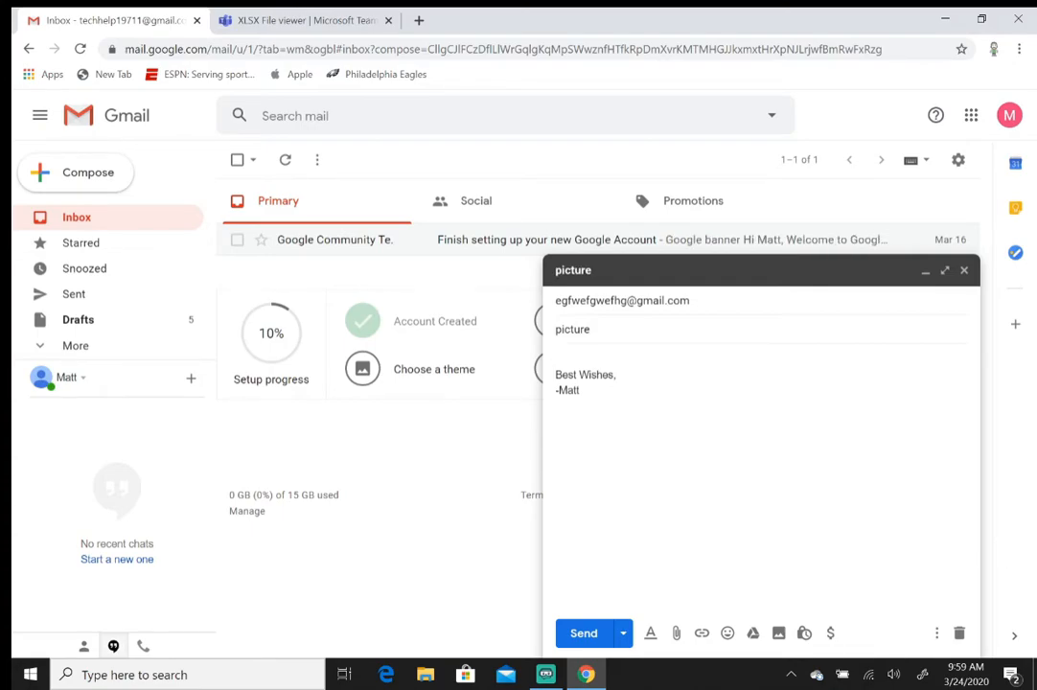
Try inserting the 'download' Eagles logo from Pictures as an inline photo.
left_click(779, 634)
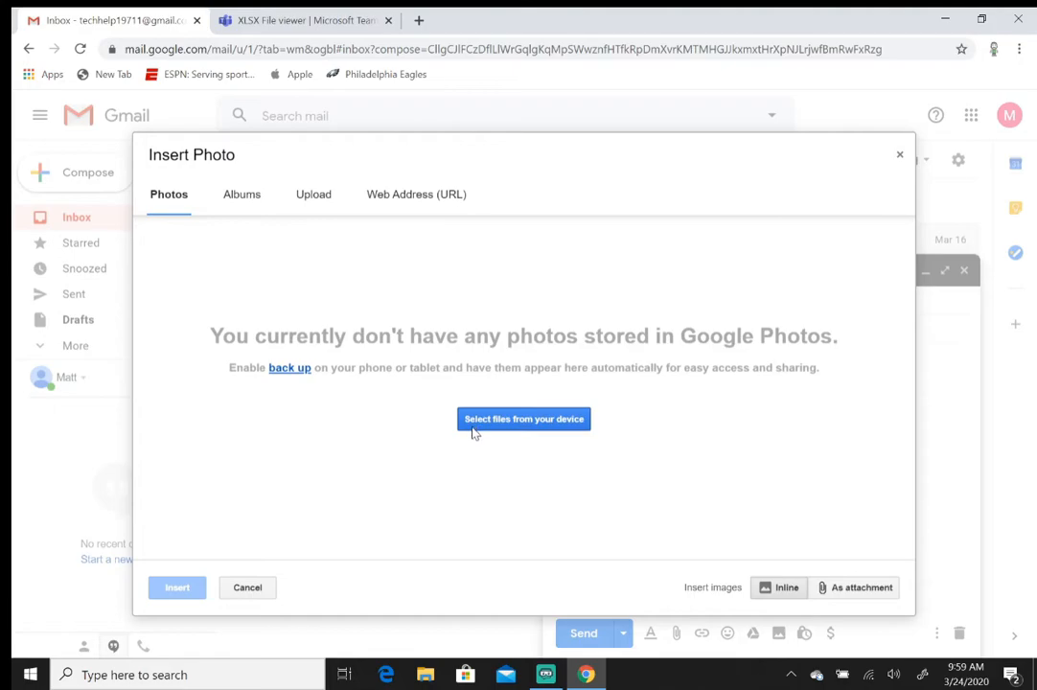
left_click(547, 422)
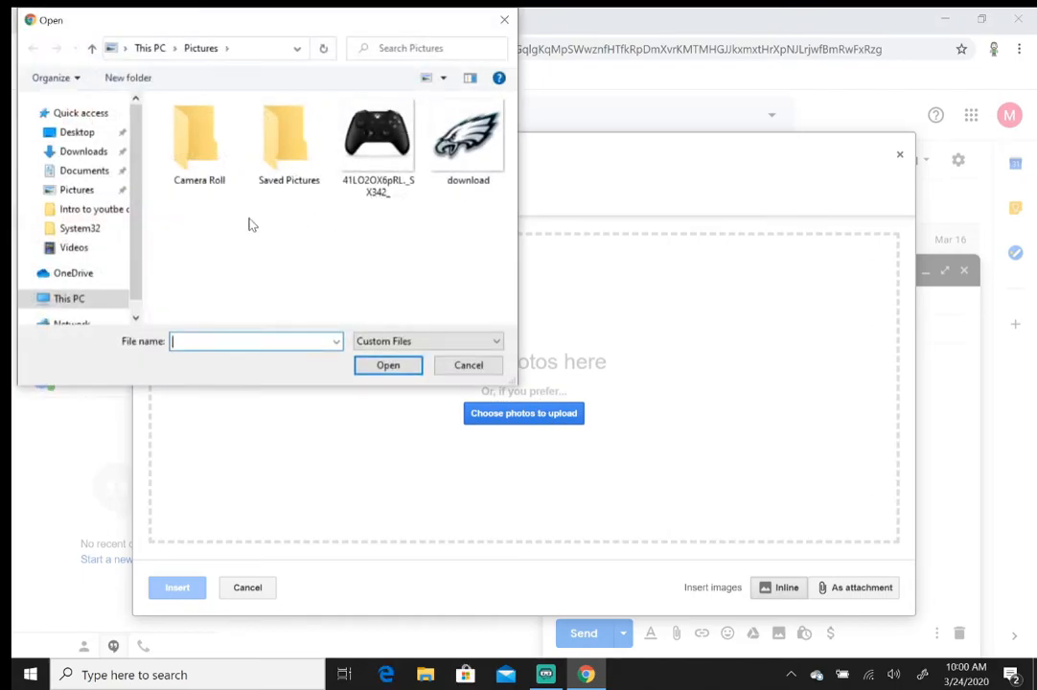
left_click_drag(163, 25, 228, 52)
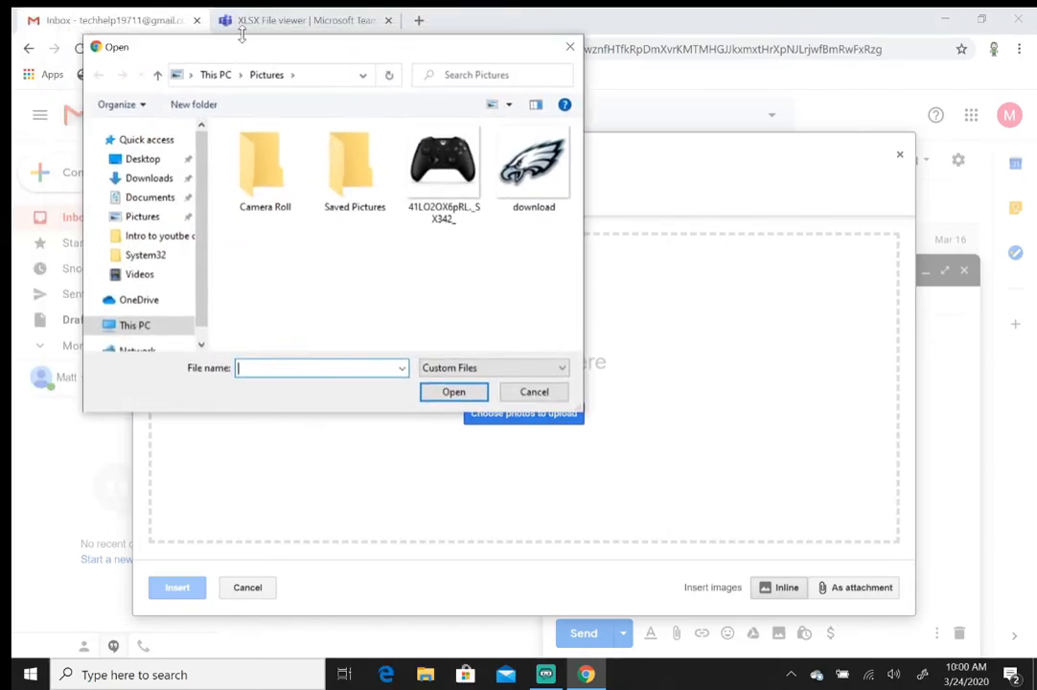
left_click(141, 219)
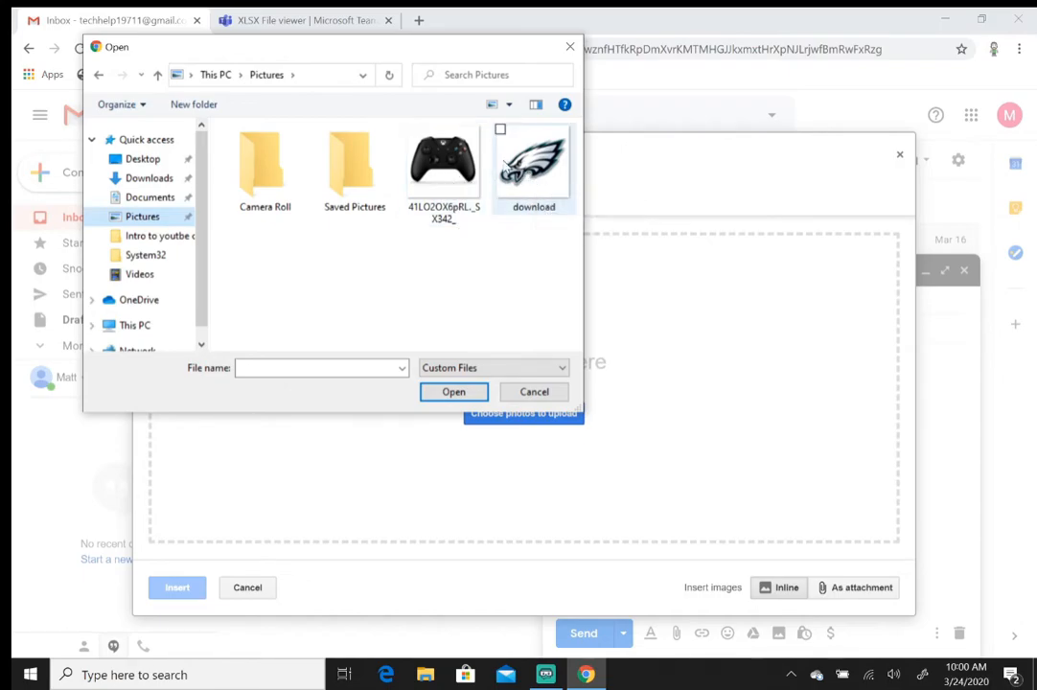
left_click(532, 179)
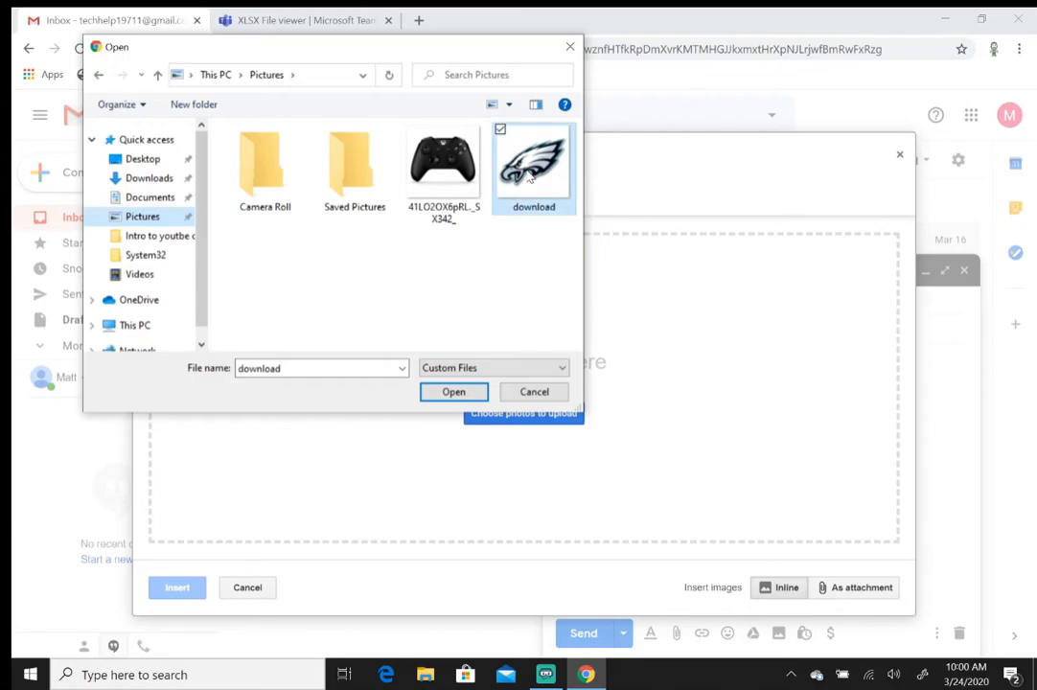
left_click(454, 393)
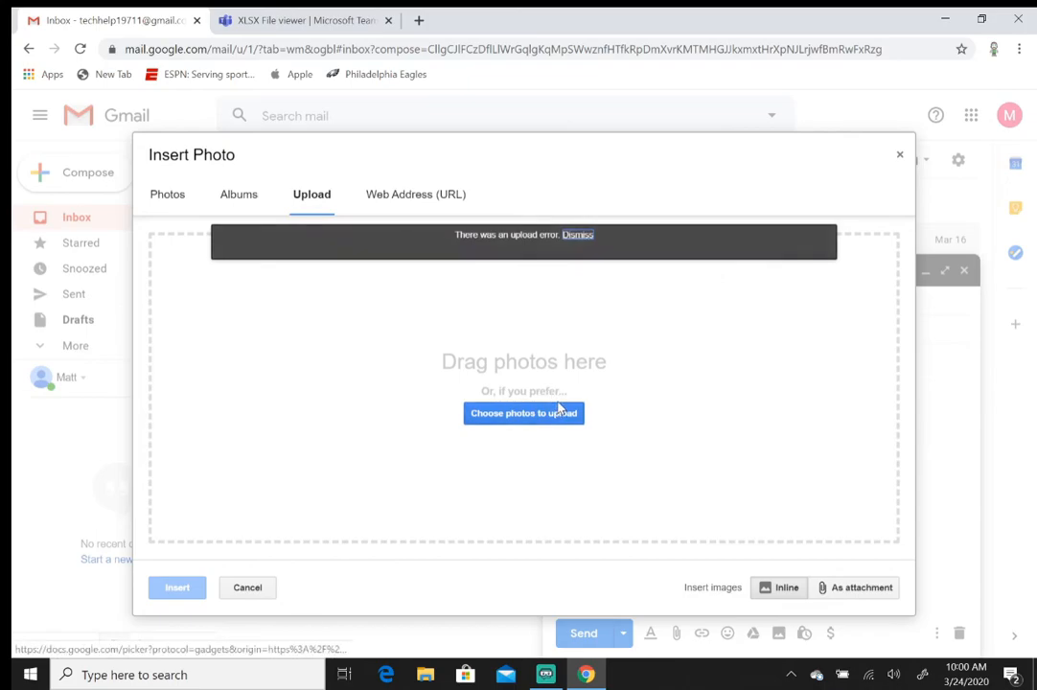
Dismiss the upload error and insert the Xbox controller image inline instead.
left_click(578, 239)
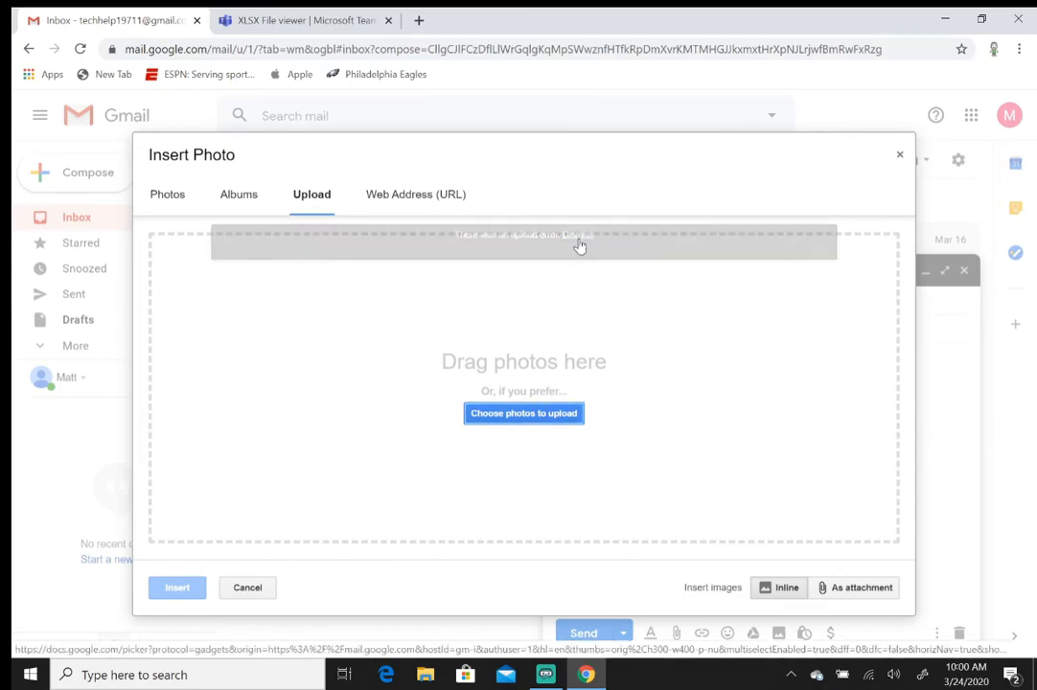
left_click(547, 421)
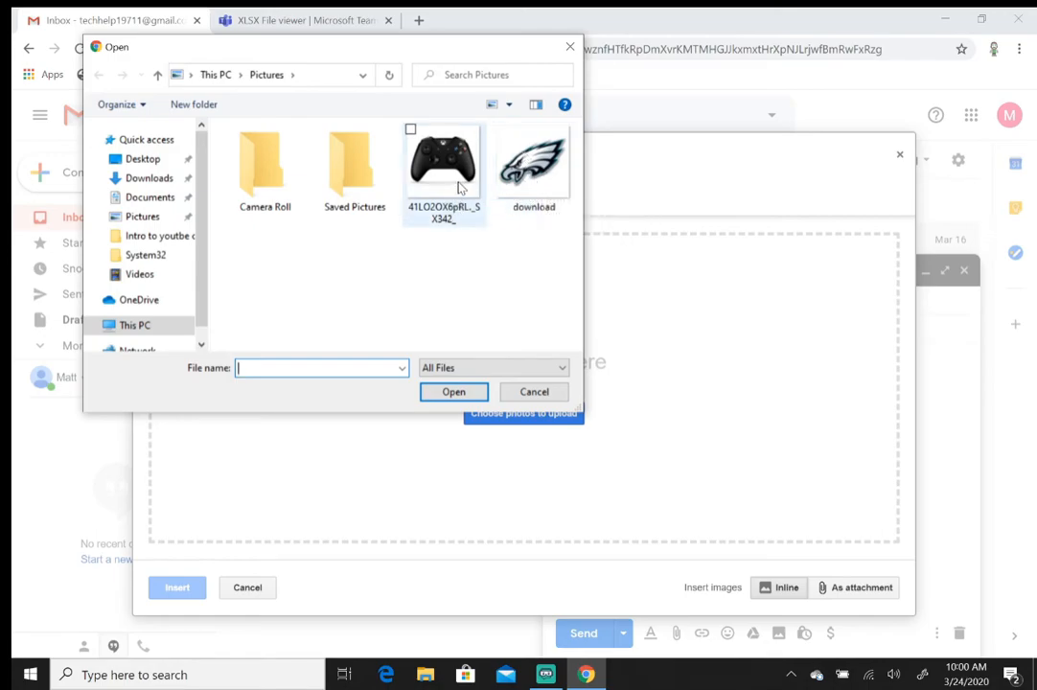
left_click(458, 178)
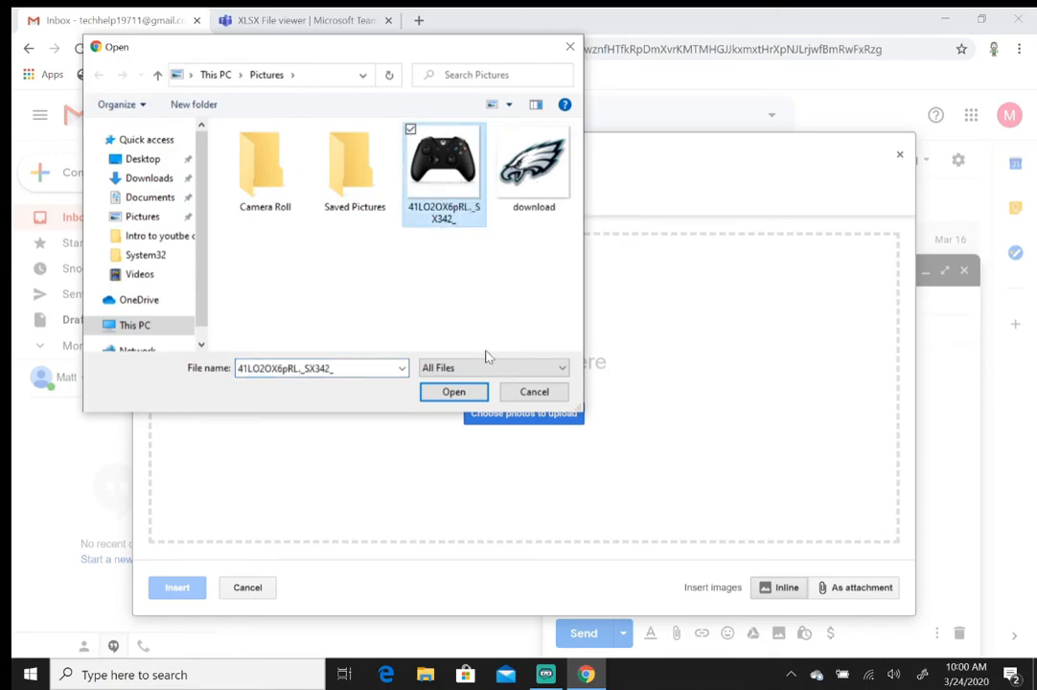
left_click(458, 391)
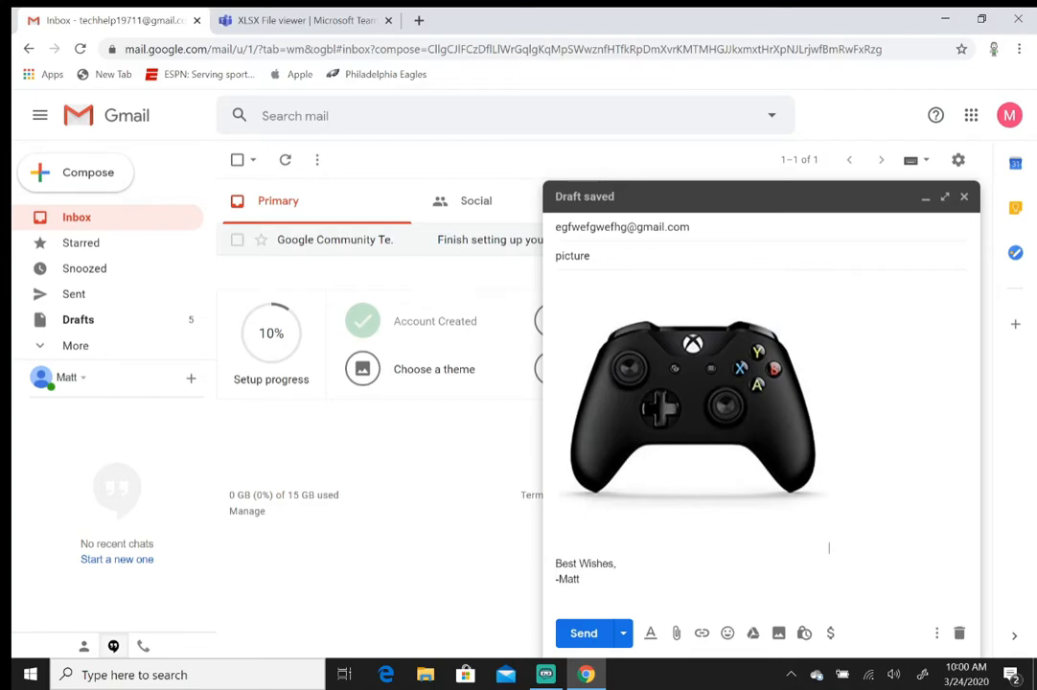
Shrink the inline controller picture in two resizes.
left_click(745, 302)
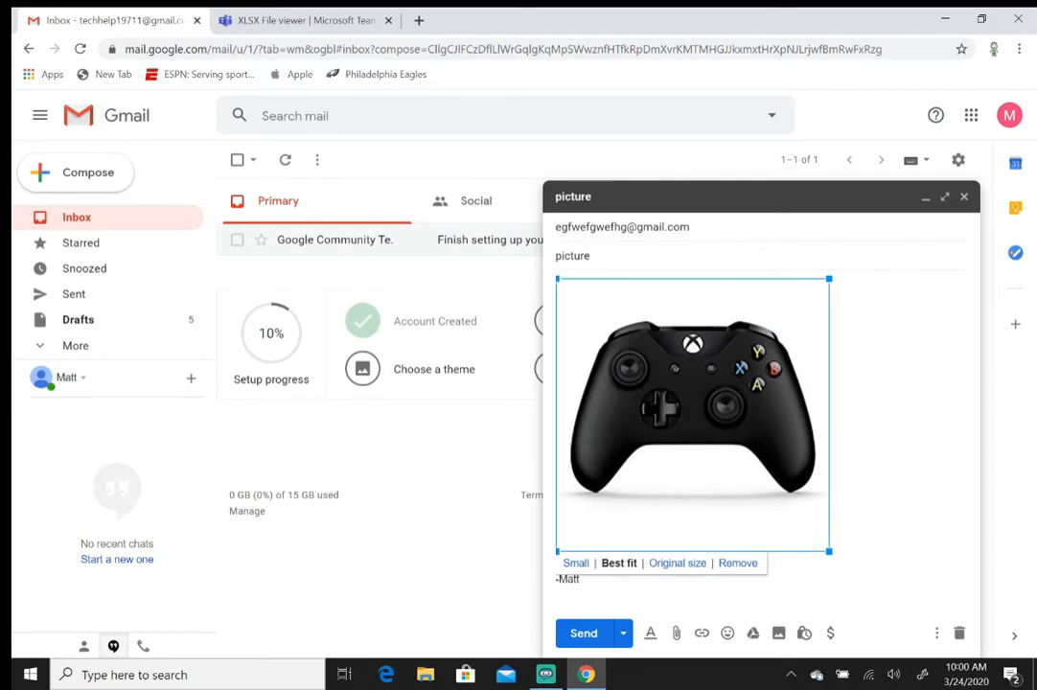
left_click_drag(830, 554, 720, 442)
left_click(729, 522)
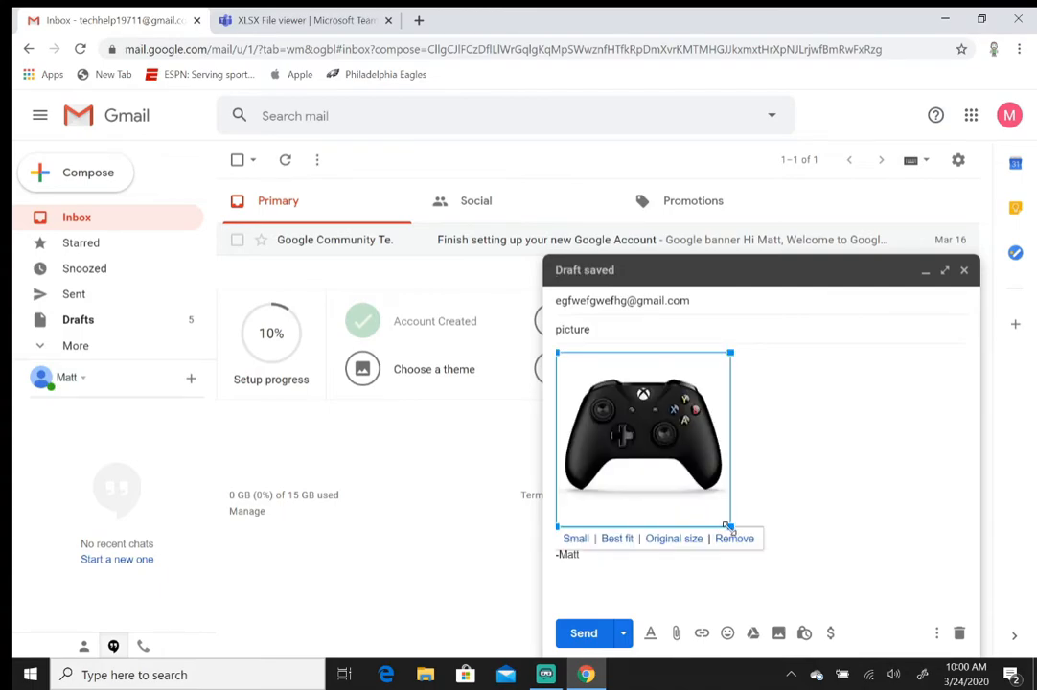
left_click_drag(729, 526, 656, 438)
Add the caption 'Here is a picture of a controller', then delete picture and caption.
type("Here is a picture of a controller")
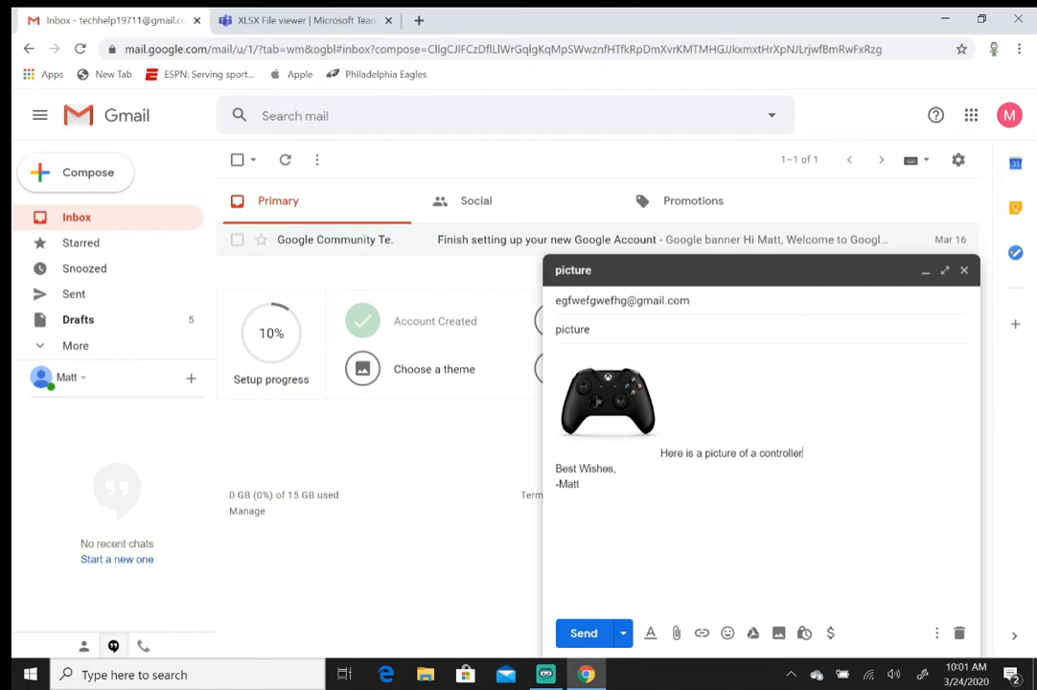
left_click_drag(803, 452, 552, 385)
key("BackSpace")
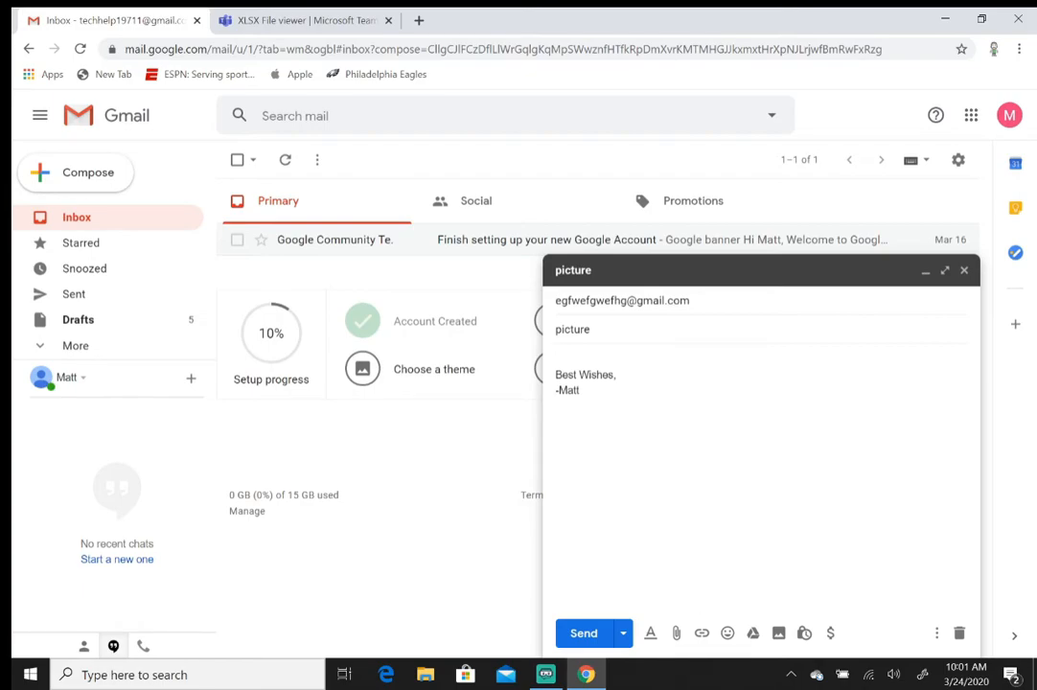
Attach the controller JPG from Pictures and type 'attached is a picture of the controlle' in the body.
left_click(677, 634)
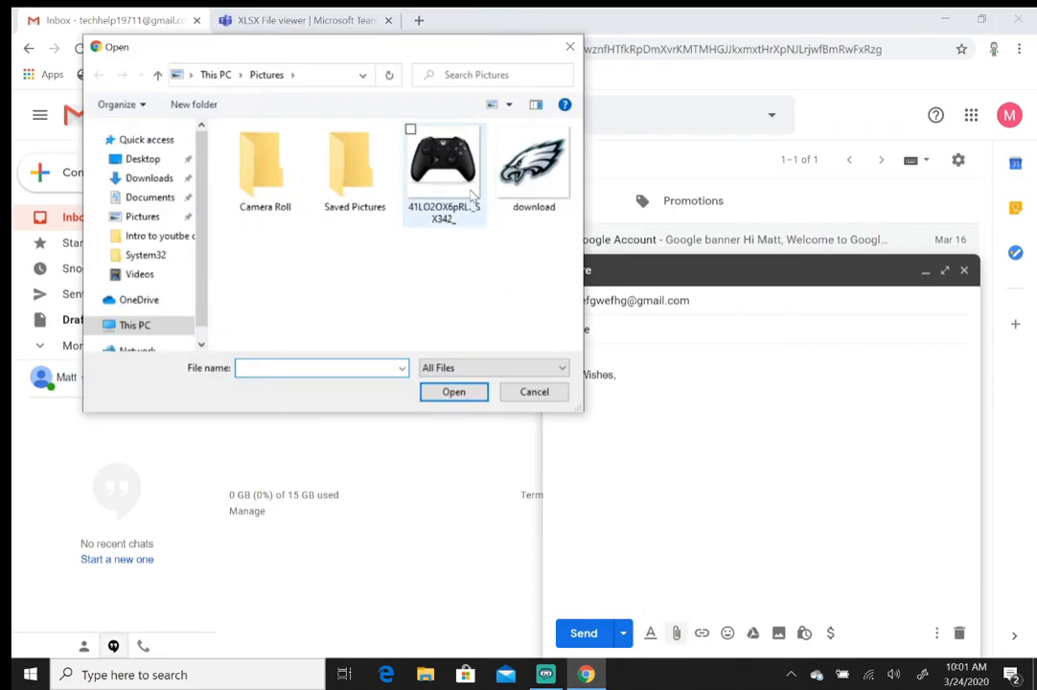
left_click(159, 221)
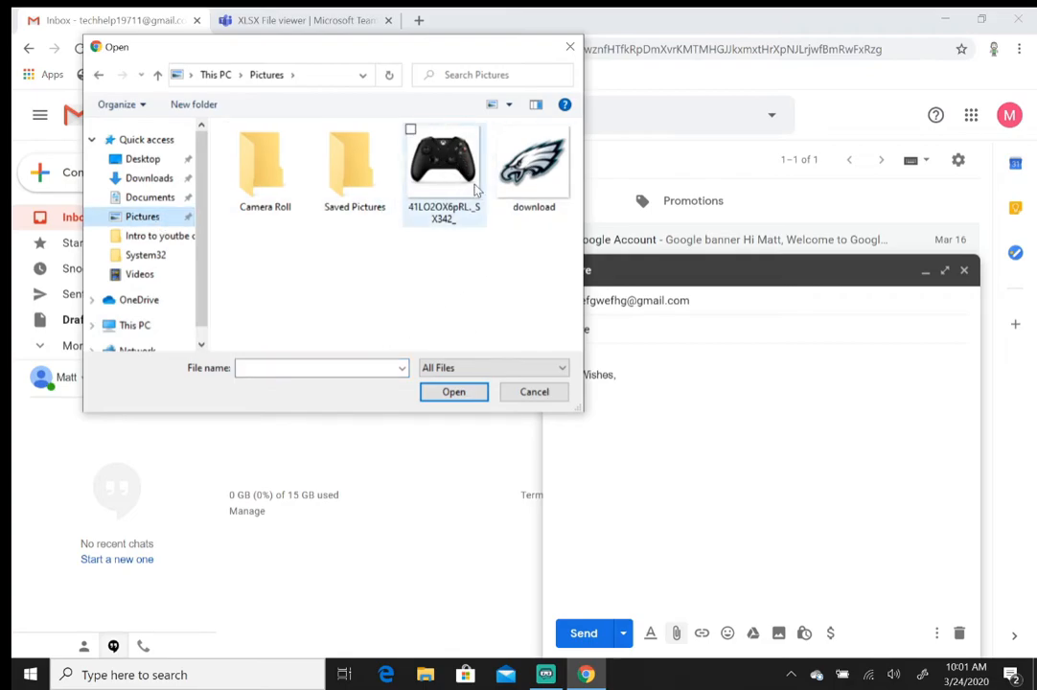
left_click(442, 175)
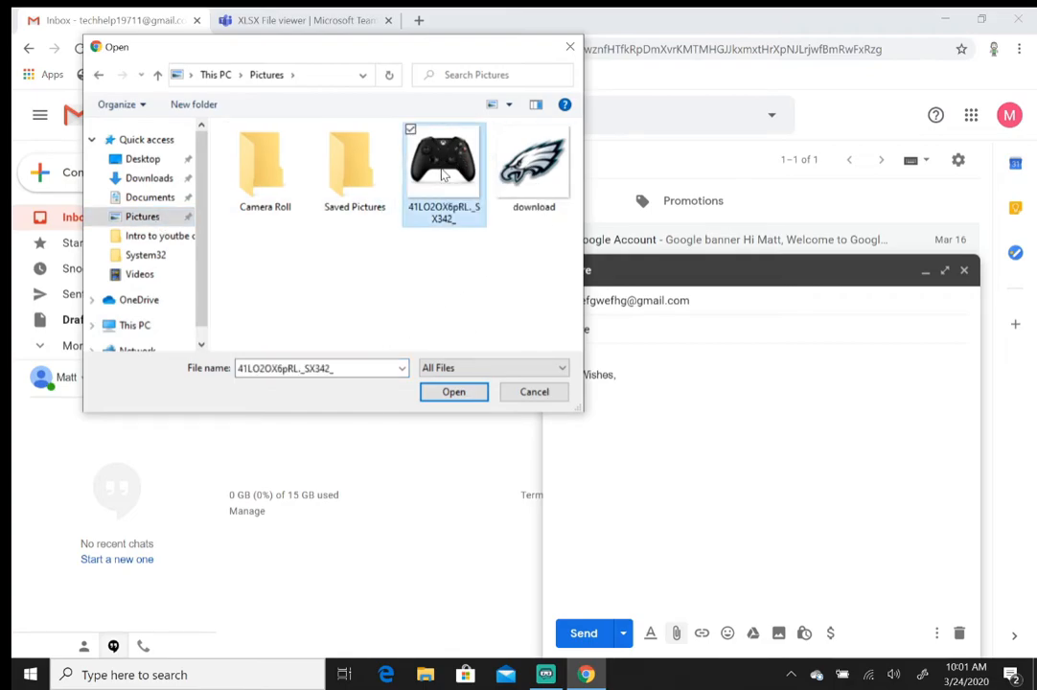
left_click(453, 392)
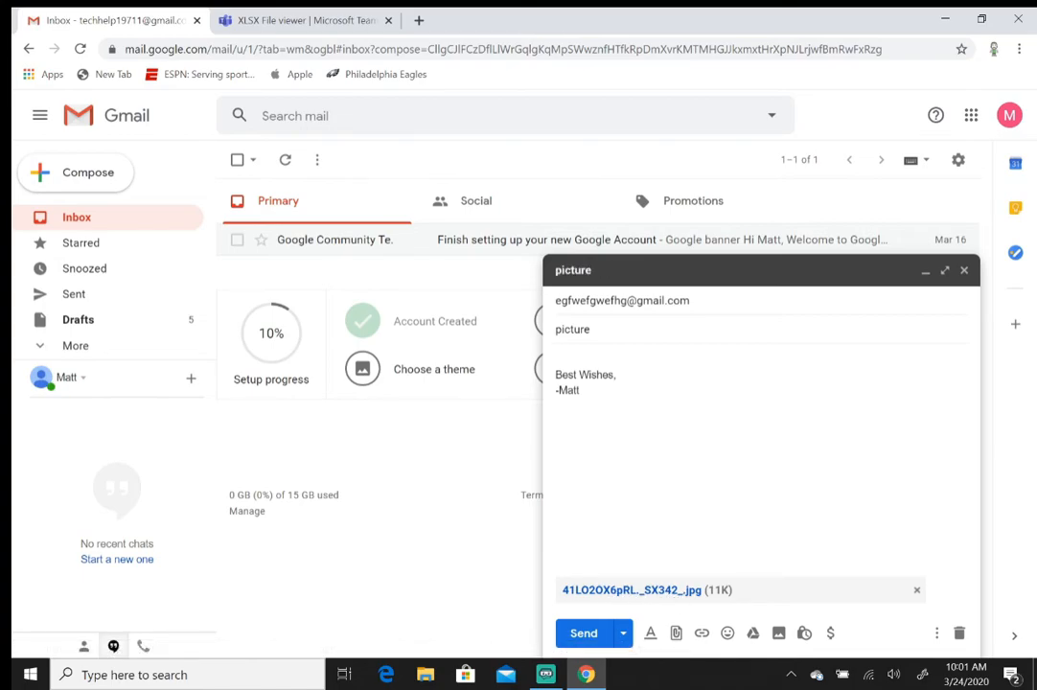
type("attached is a picture of the controller")
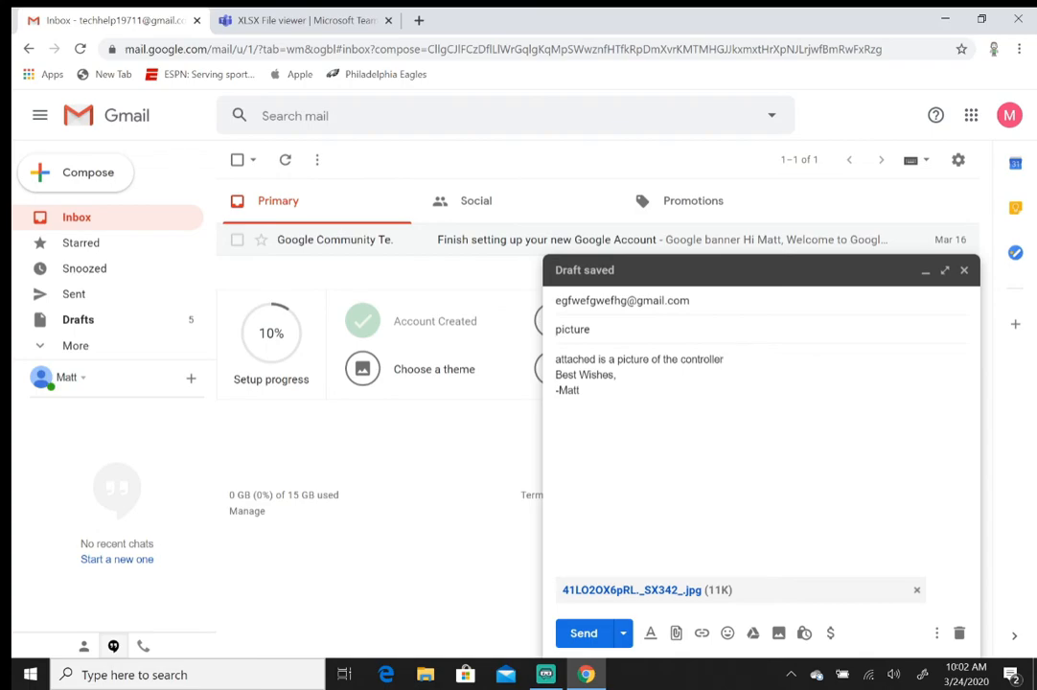
left_click(661, 593)
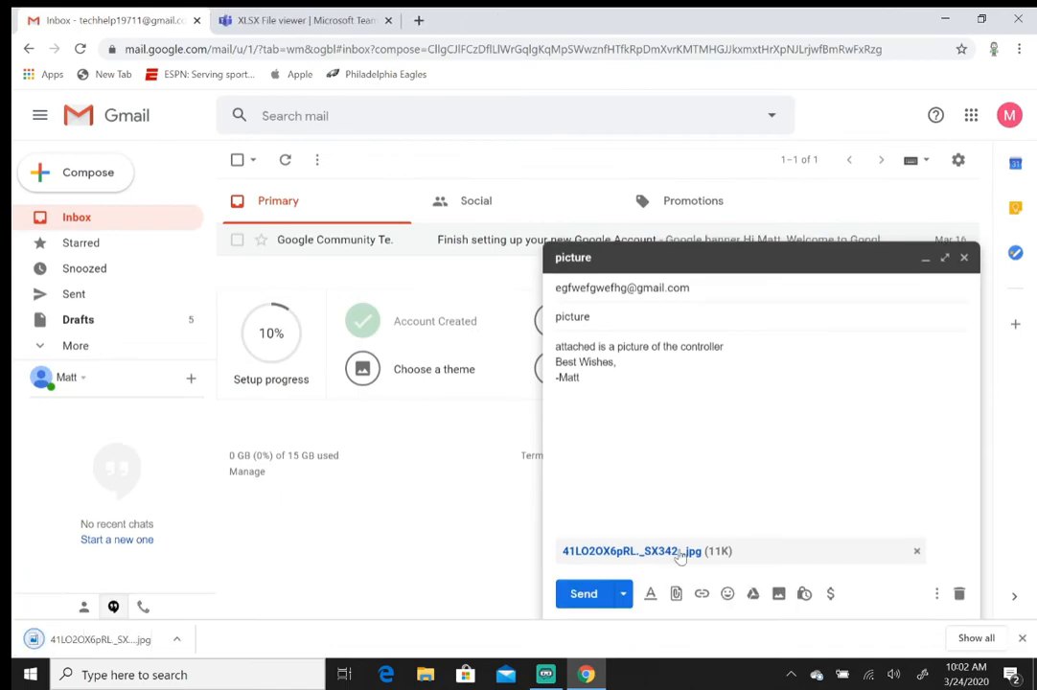
left_click(135, 639)
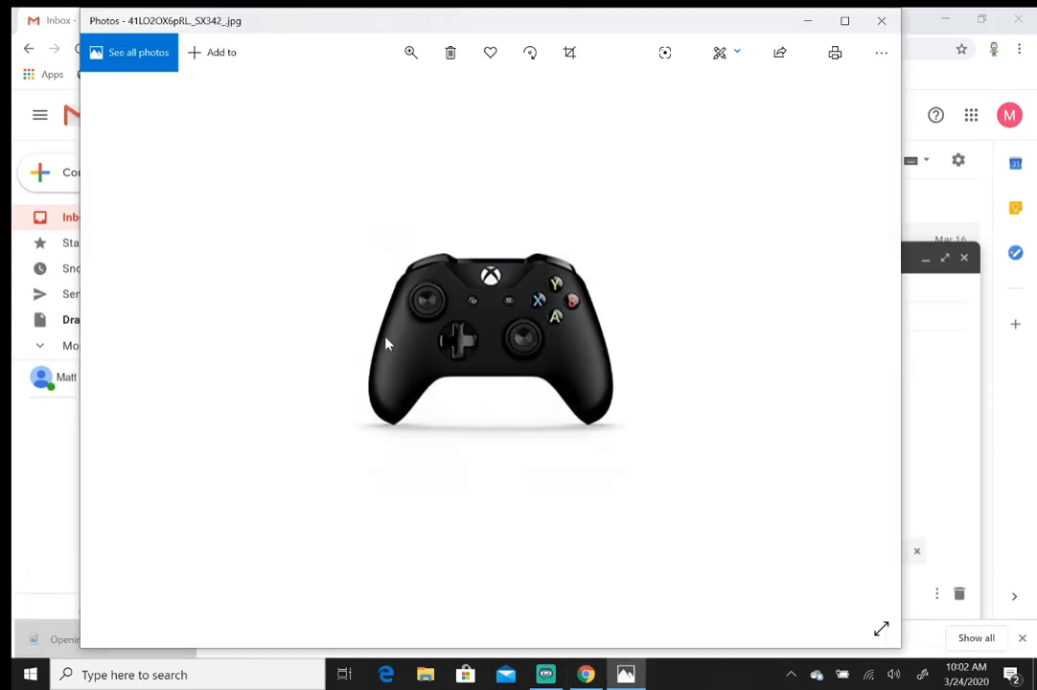
left_click(882, 20)
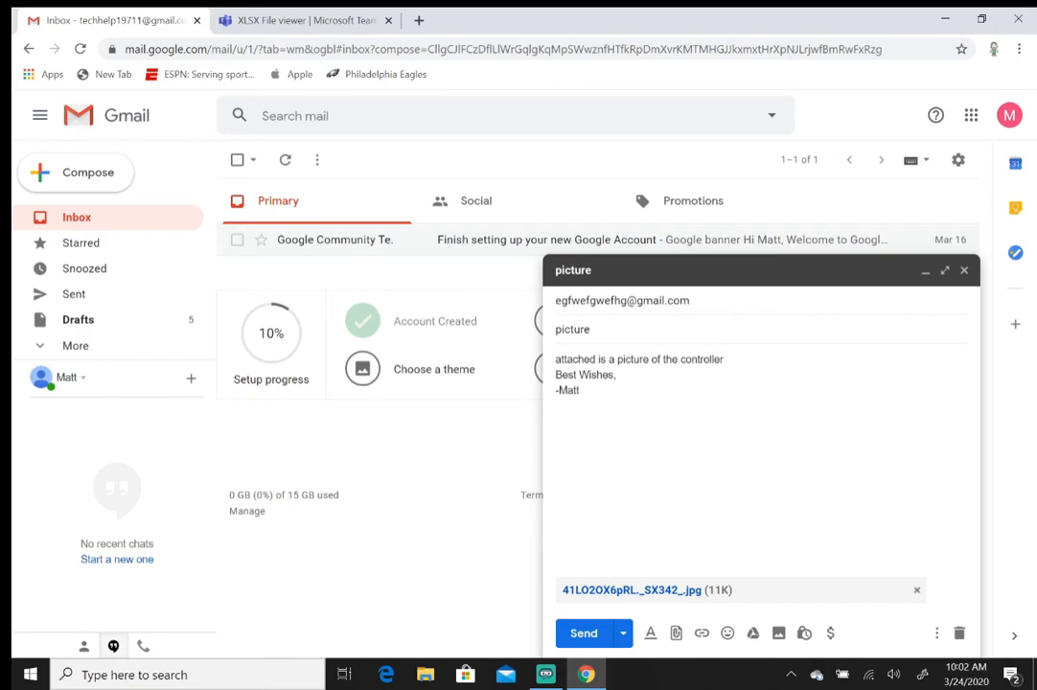
Close the draft to save it and return to the Primary inbox.
left_click(964, 273)
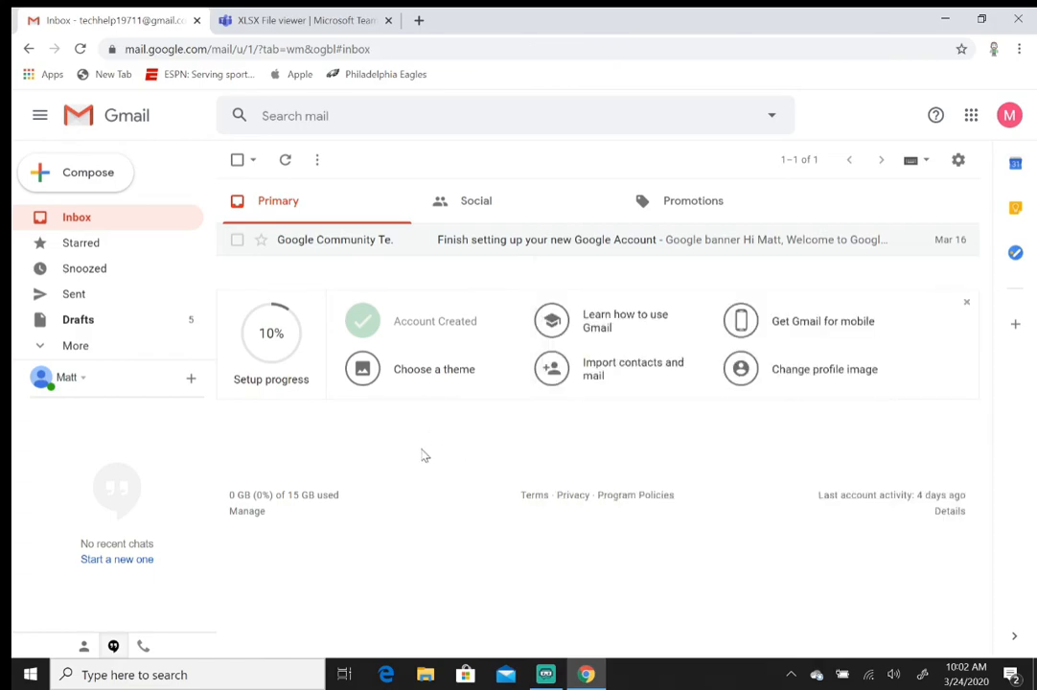